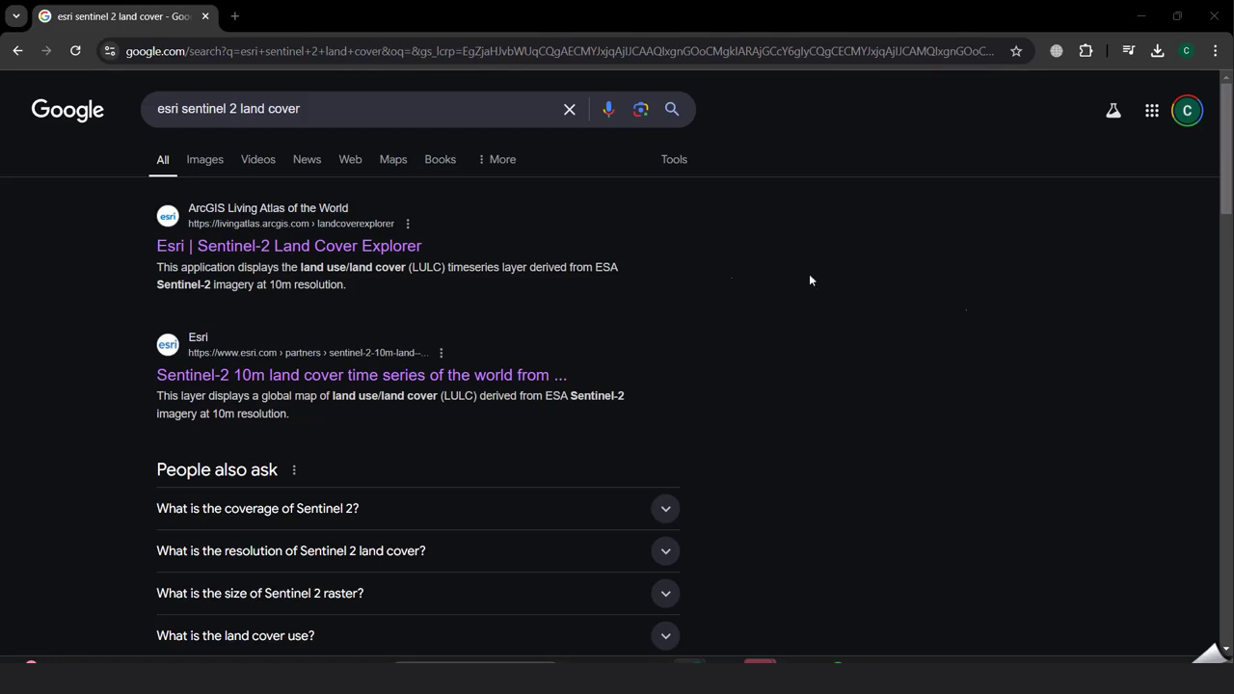
- Search for 'nairobi' on the land cover map and zoom out around the city
left_click(286, 247)
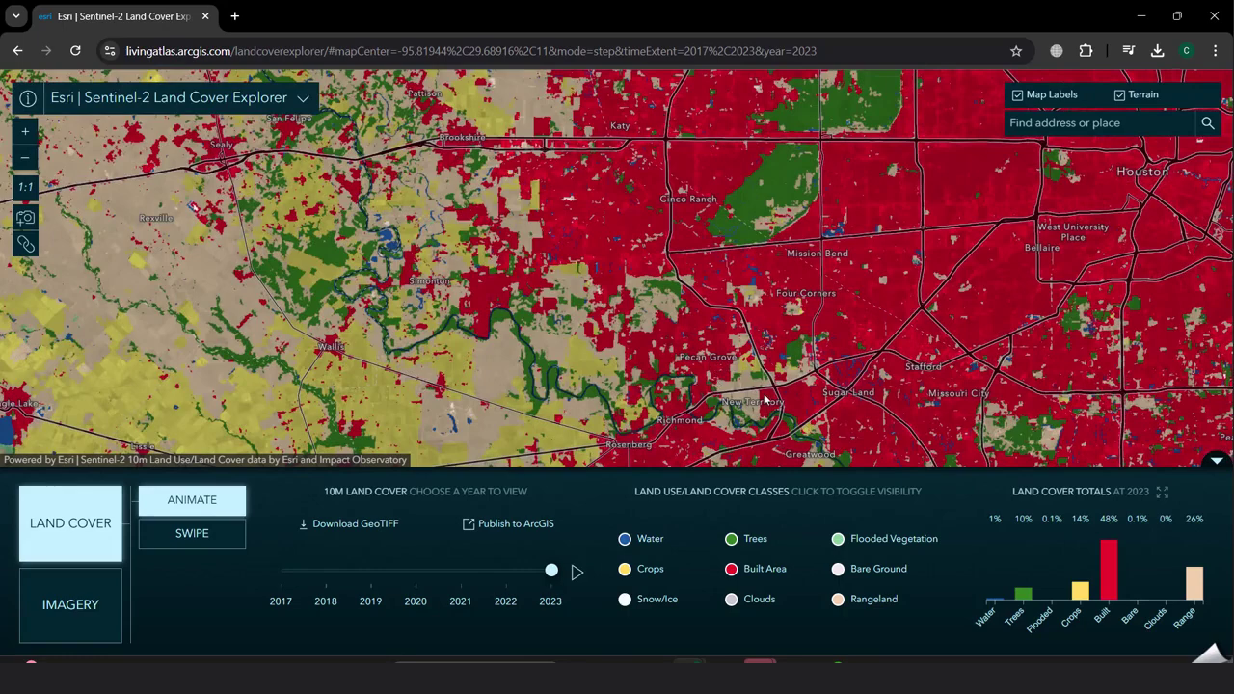
left_click(1054, 126)
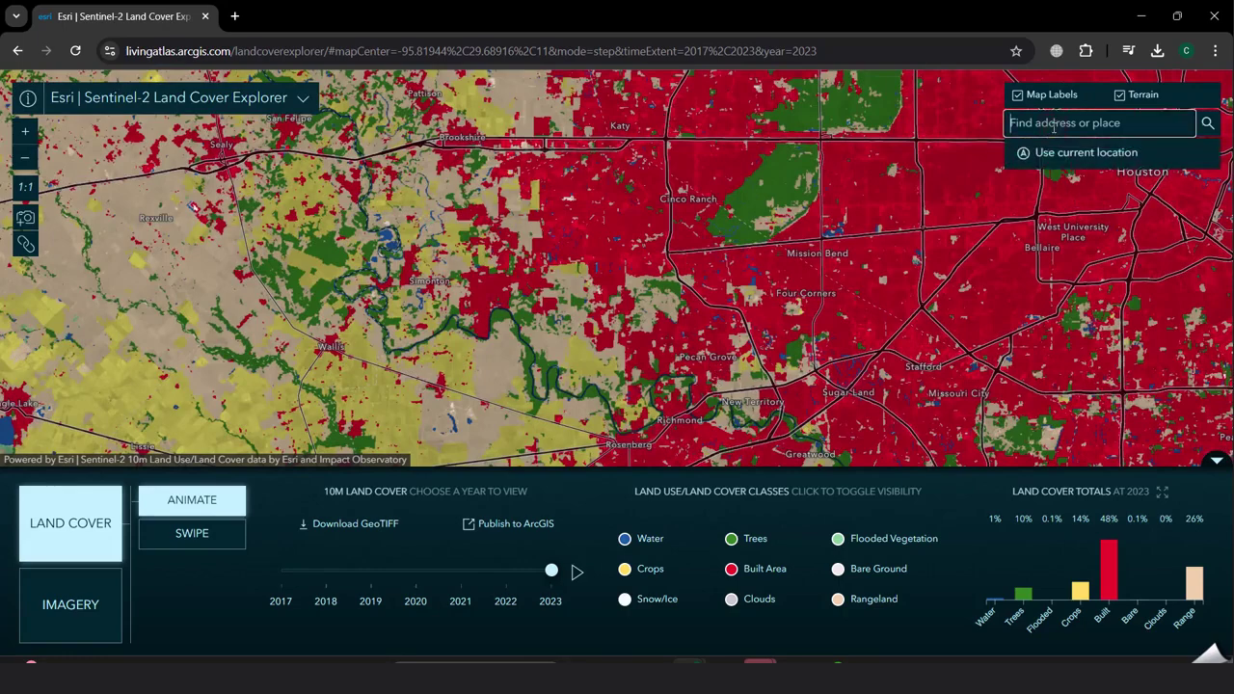
type("na")
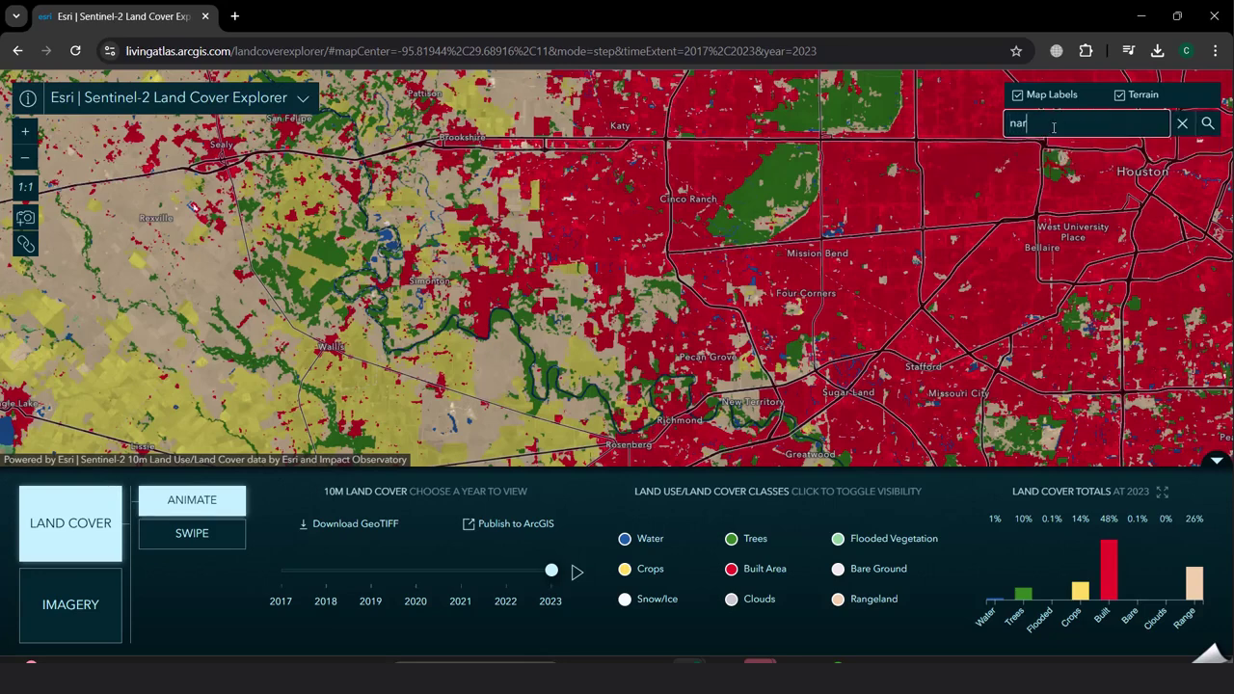
type("ri")
key("BackSpace")
key("BackSpace")
type("irobi")
key("Return")
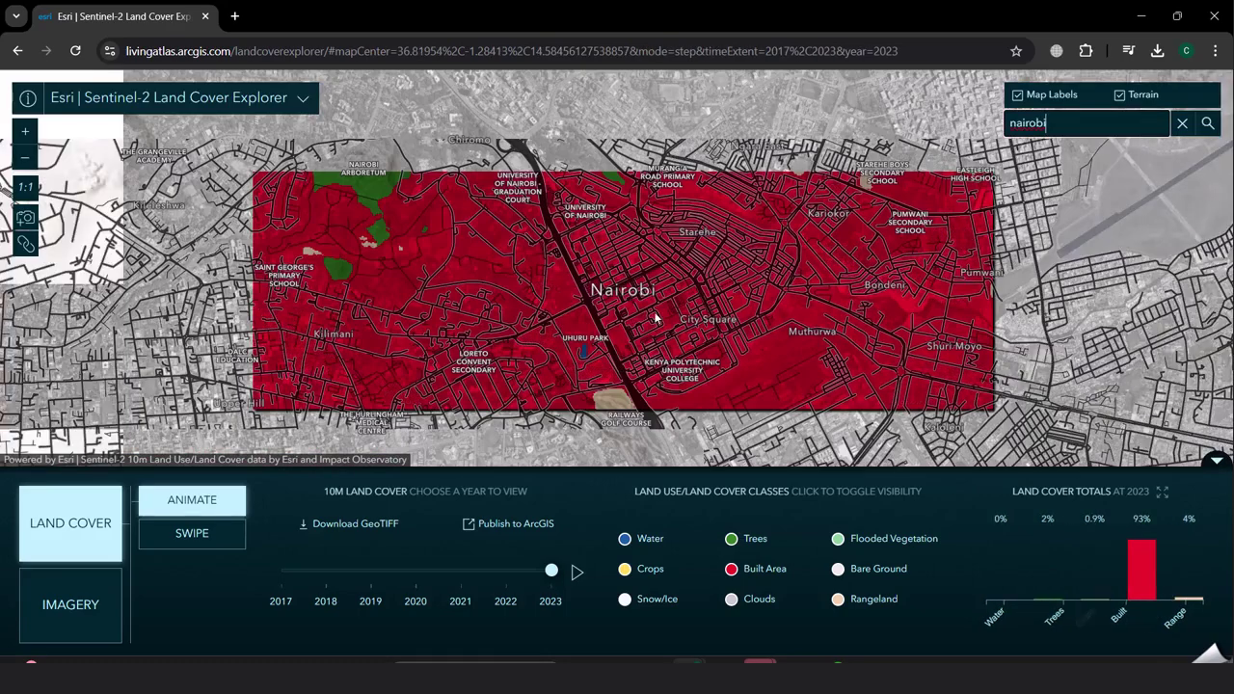
scroll(655, 318, "down", 3)
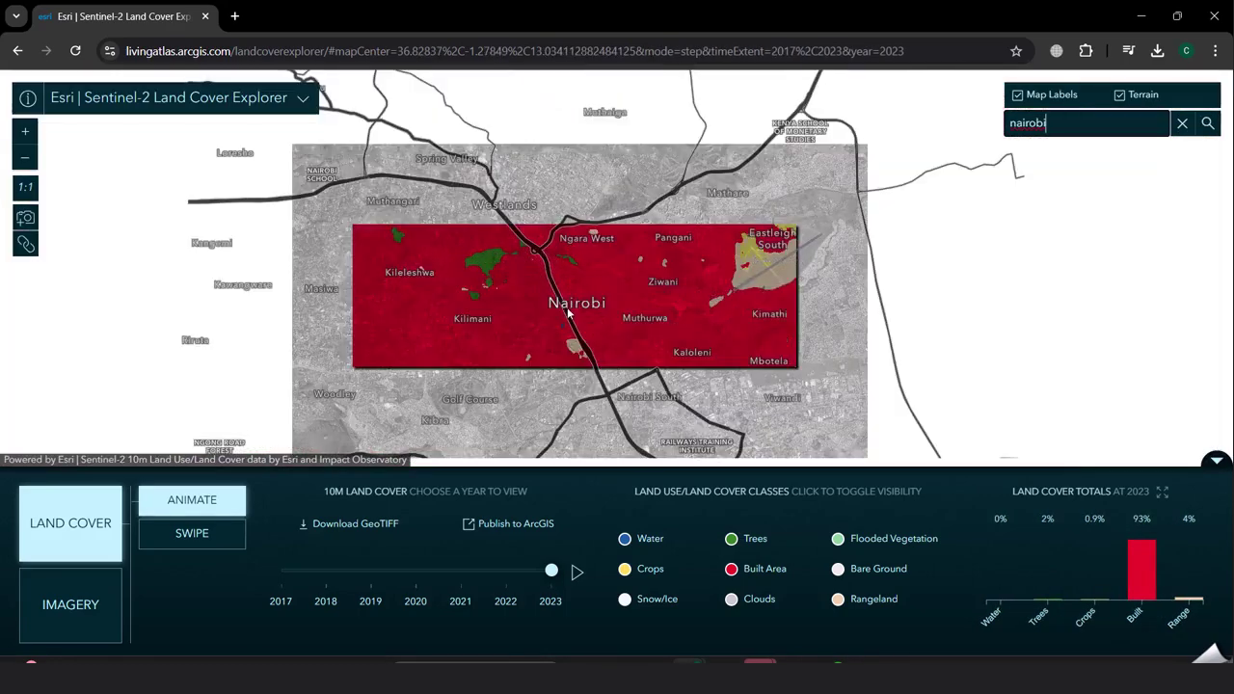
scroll(569, 311, "down", 1)
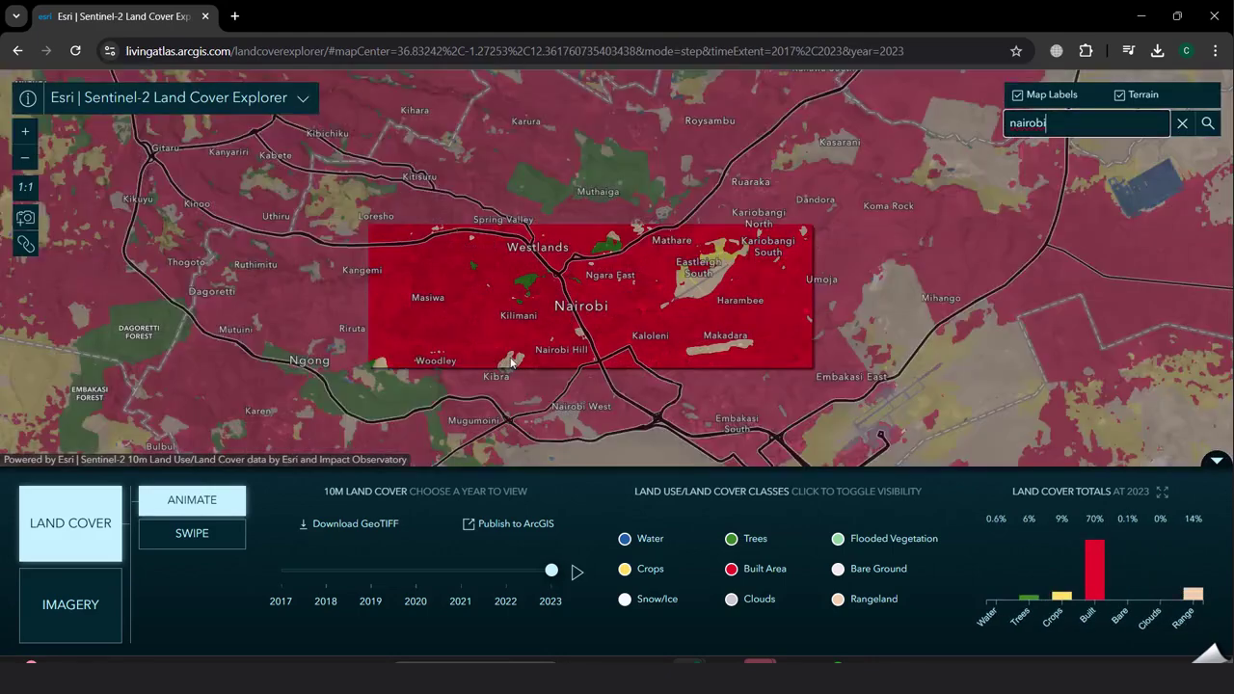
scroll(585, 383, "down", 2)
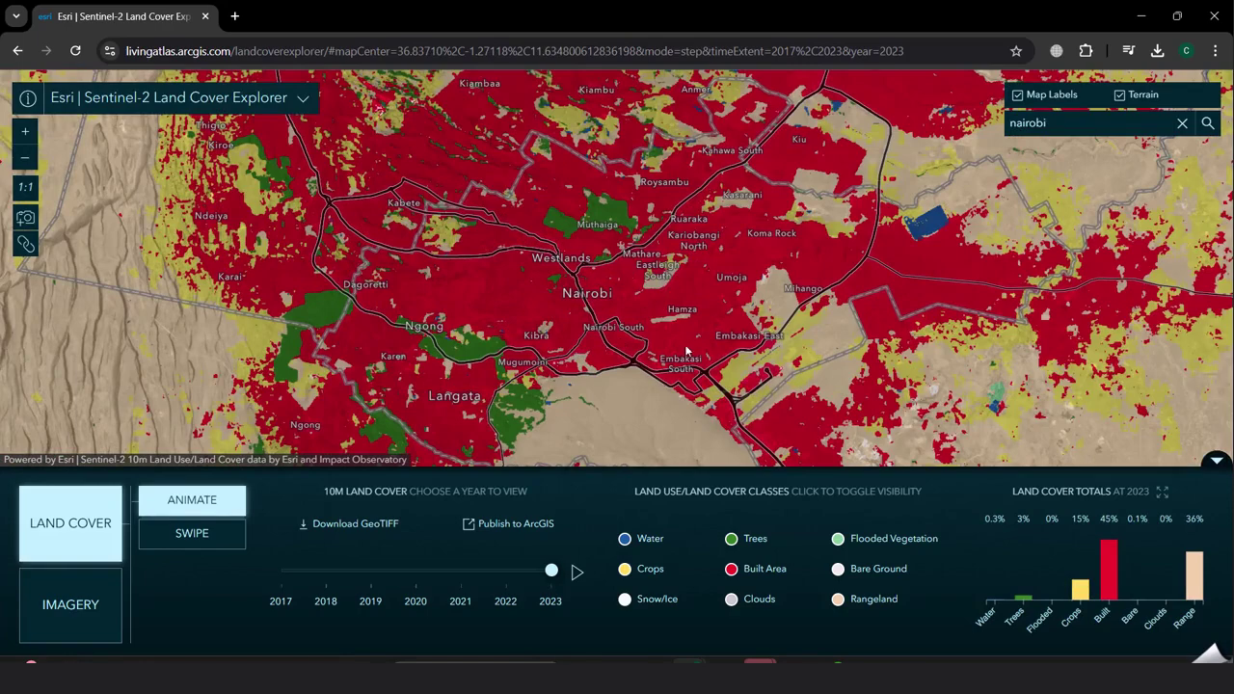
- Pan to frame greater Nairobi and filter the legend to show only Trees
left_click_drag(665, 364, 646, 320)
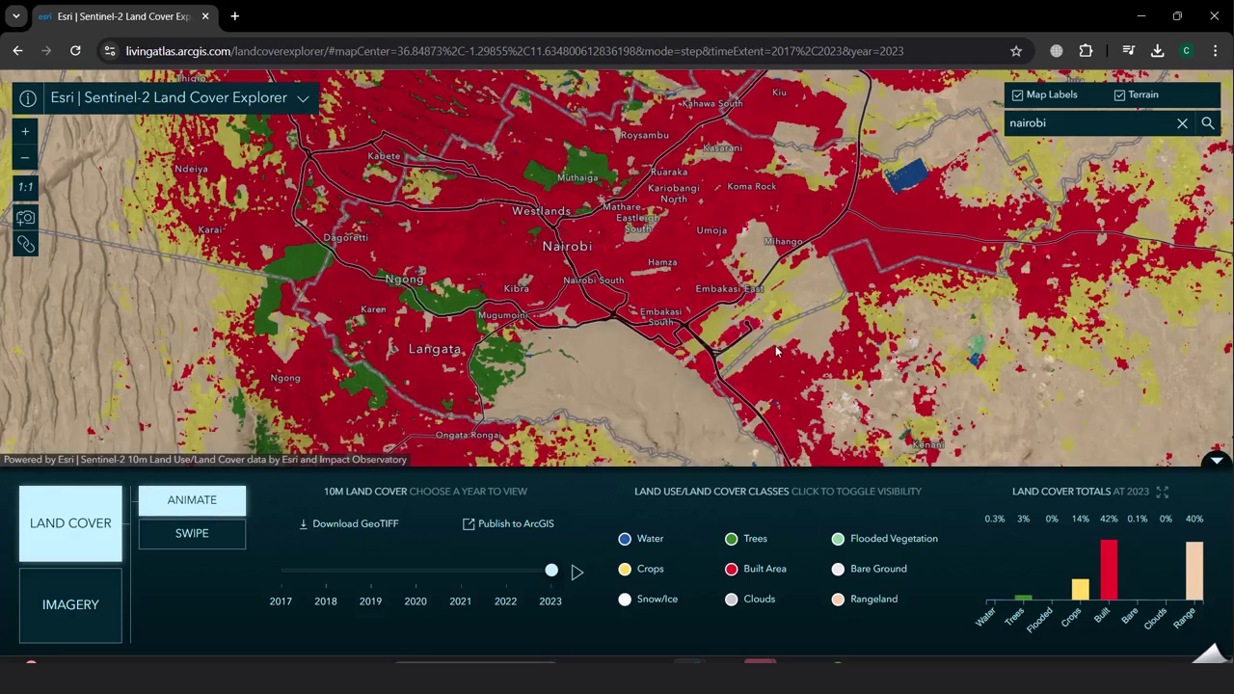
left_click(757, 571)
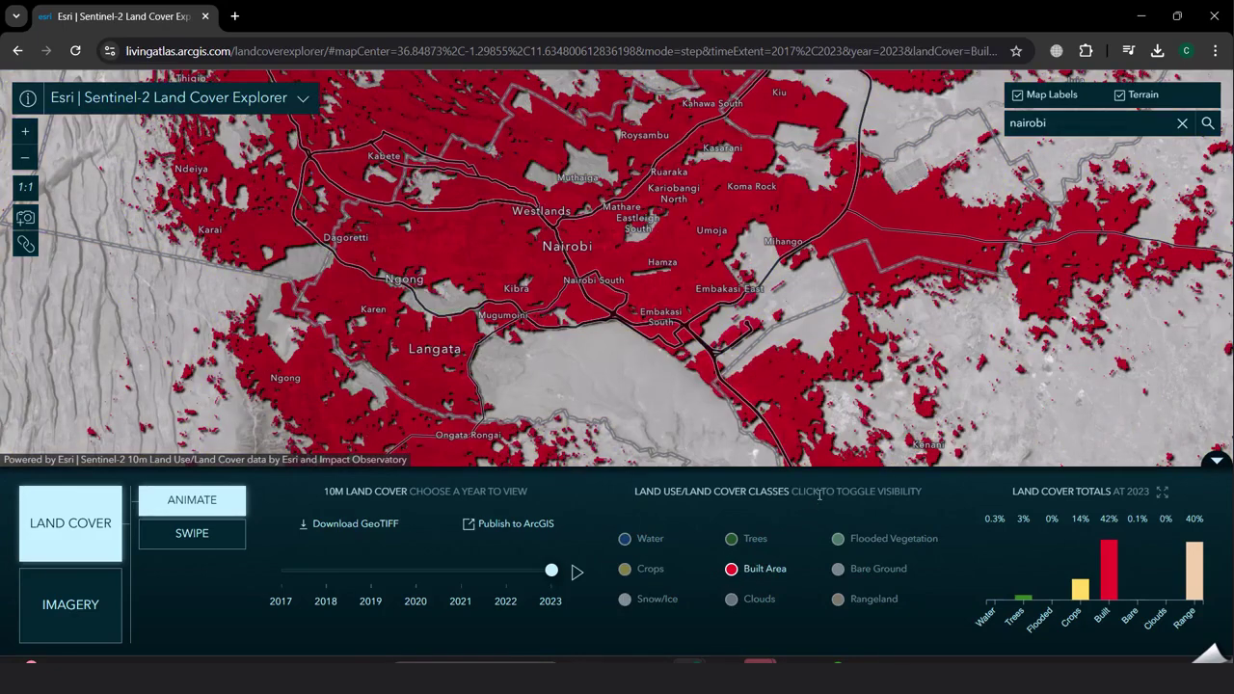
left_click(759, 569)
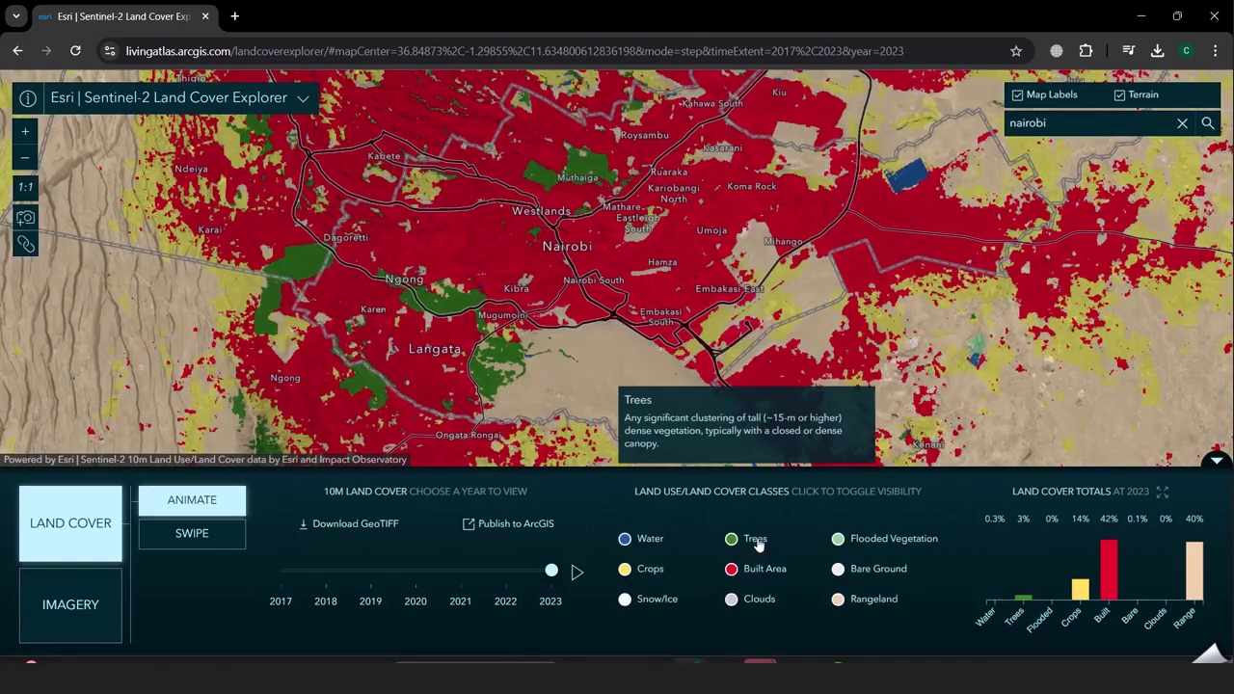
left_click(757, 542)
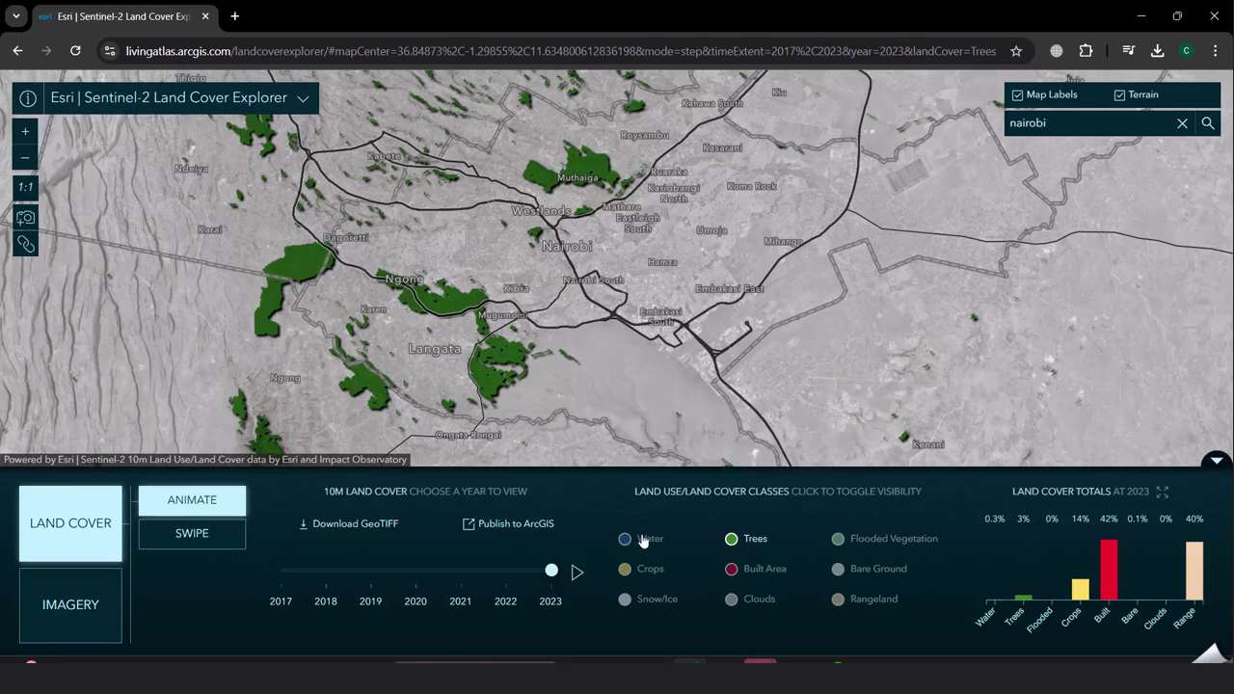
- Animate tree cover through the years, stop at 2022, and re-enable all classes
left_click(575, 573)
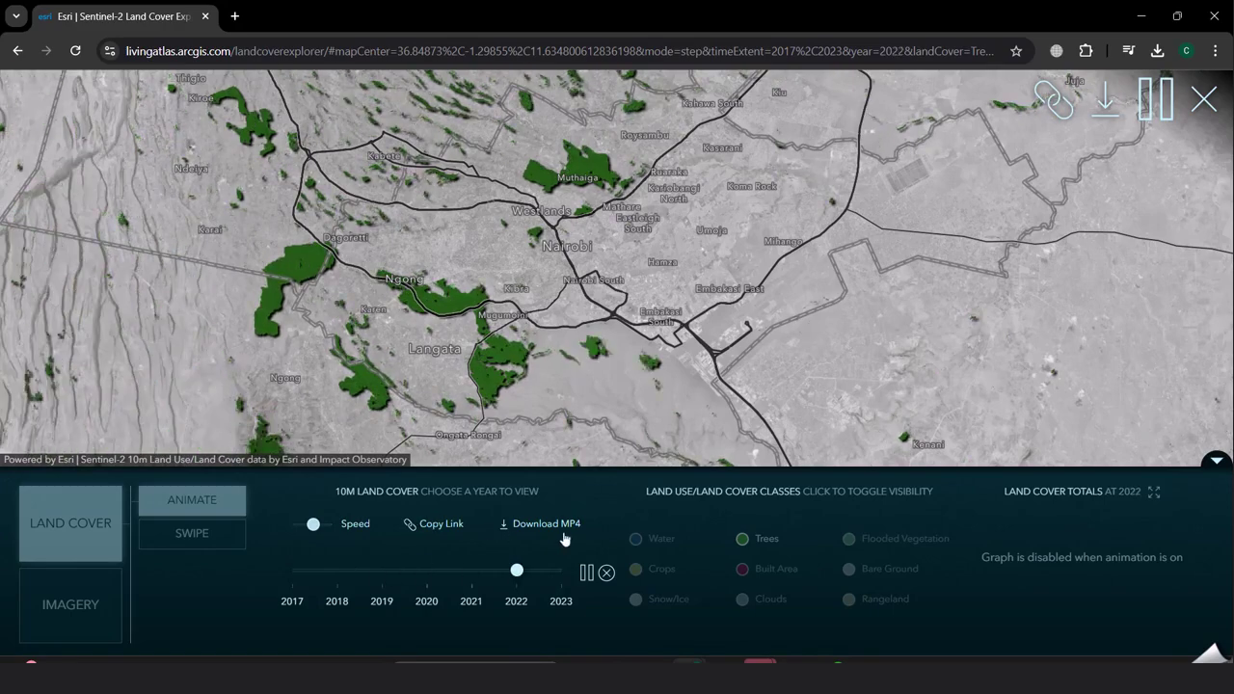
left_click(606, 573)
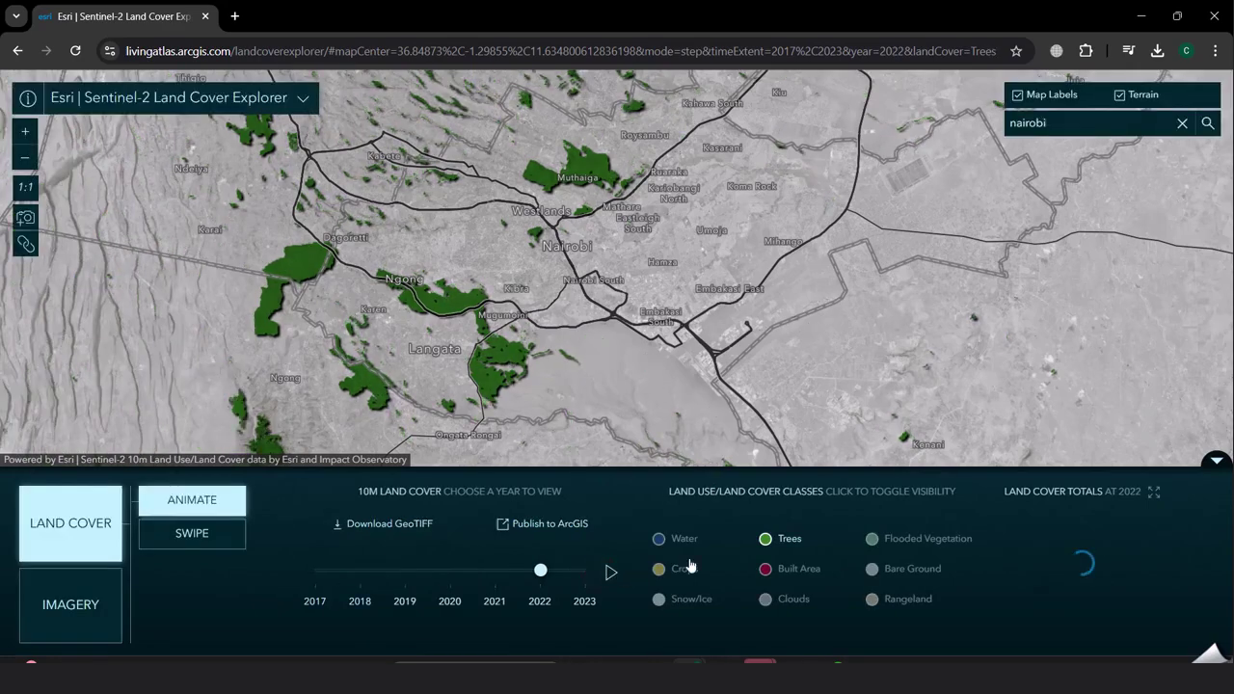
left_click(769, 542)
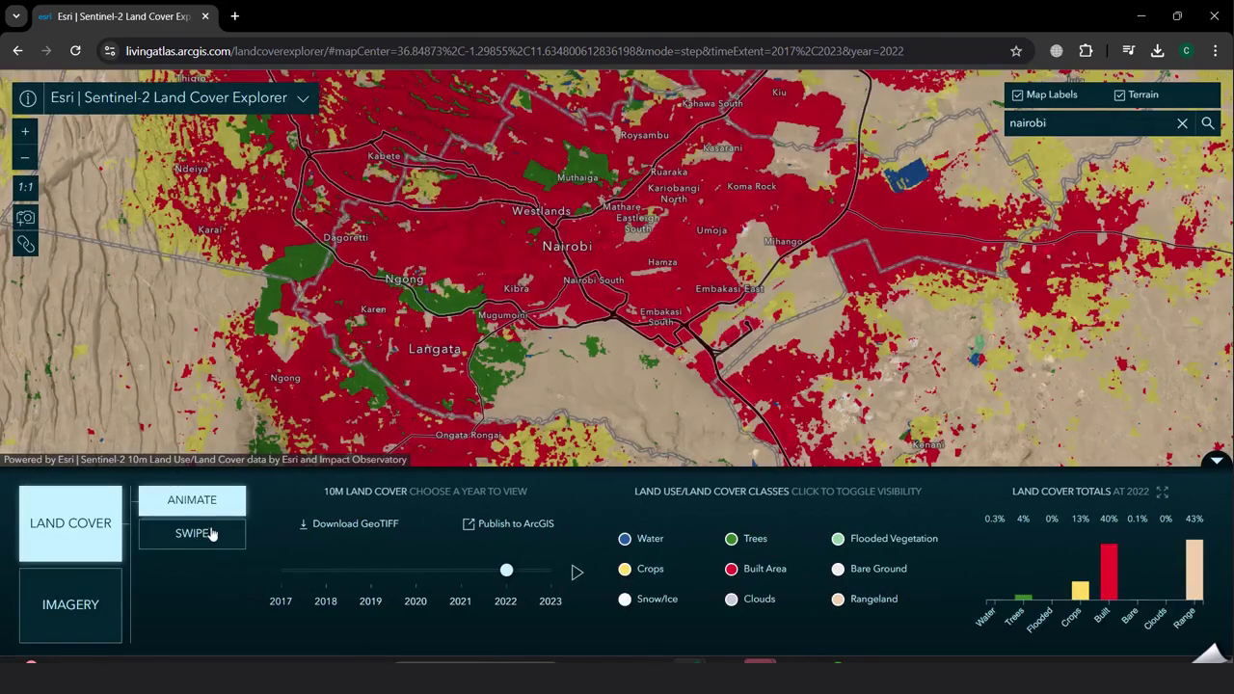
- Swipe-compare 2018 on the left against 2022 on the right and shift the divider
left_click(206, 535)
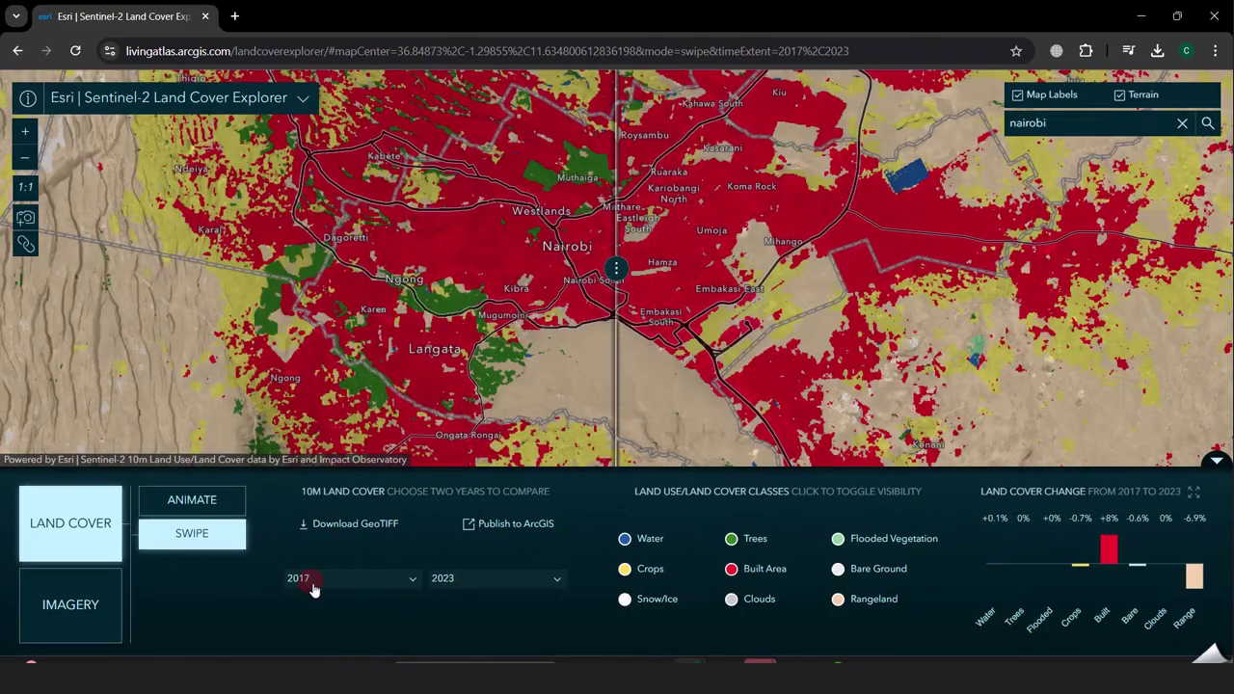
left_click(313, 588)
left_click(353, 460)
left_click(498, 582)
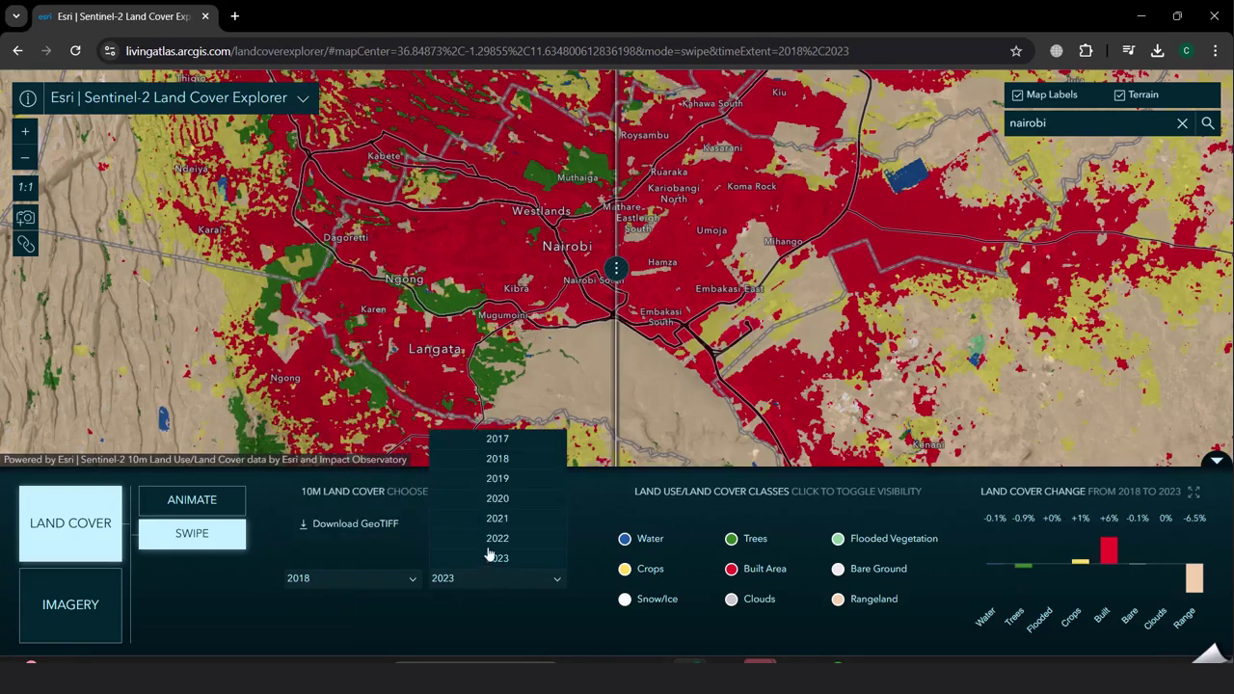
left_click(497, 538)
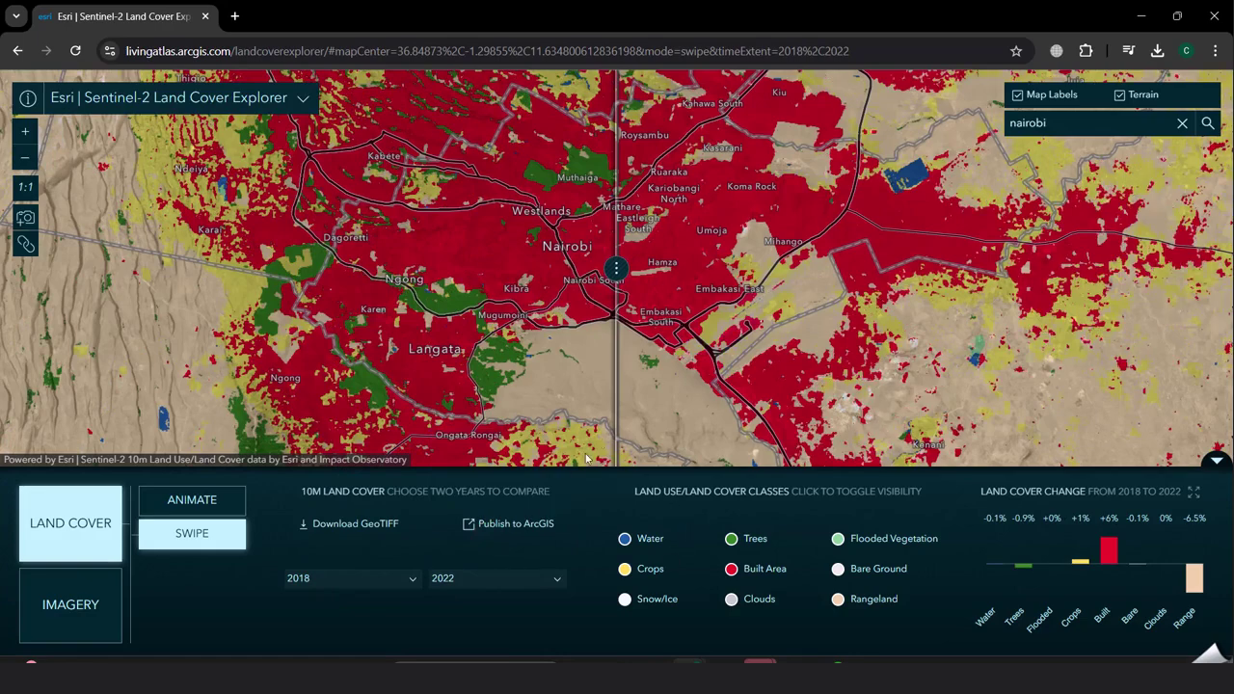
mouse_move(616, 269)
left_mouse_down()
mouse_move(345, 298)
mouse_move(242, 275)
mouse_move(736, 269)
mouse_move(890, 289)
mouse_move(295, 295)
mouse_move(686, 303)
mouse_move(556, 299)
mouse_move(632, 294)
mouse_move(603, 298)
mouse_move(581, 280)
mouse_move(503, 285)
mouse_move(659, 290)
mouse_move(651, 270)
mouse_move(625, 269)
left_mouse_up()
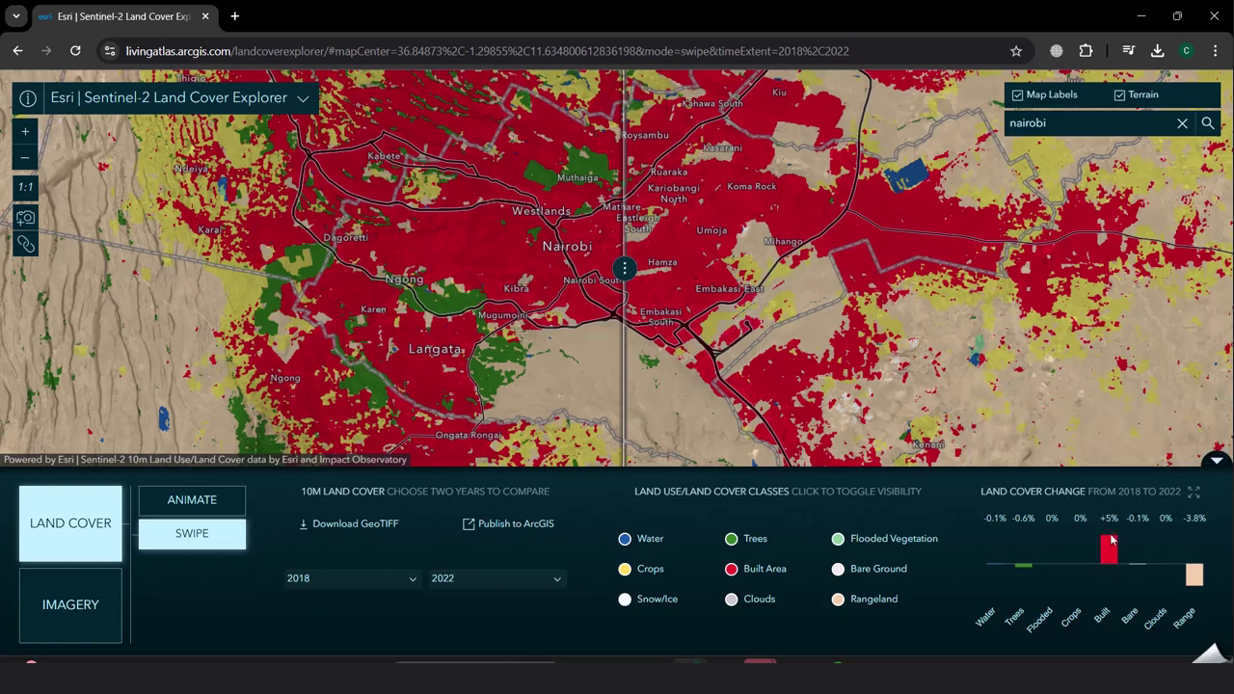
mouse_move(1132, 561)
- Open the GeoTIFF download window and select the tile covering Nairobi and Mombasa
left_click(355, 525)
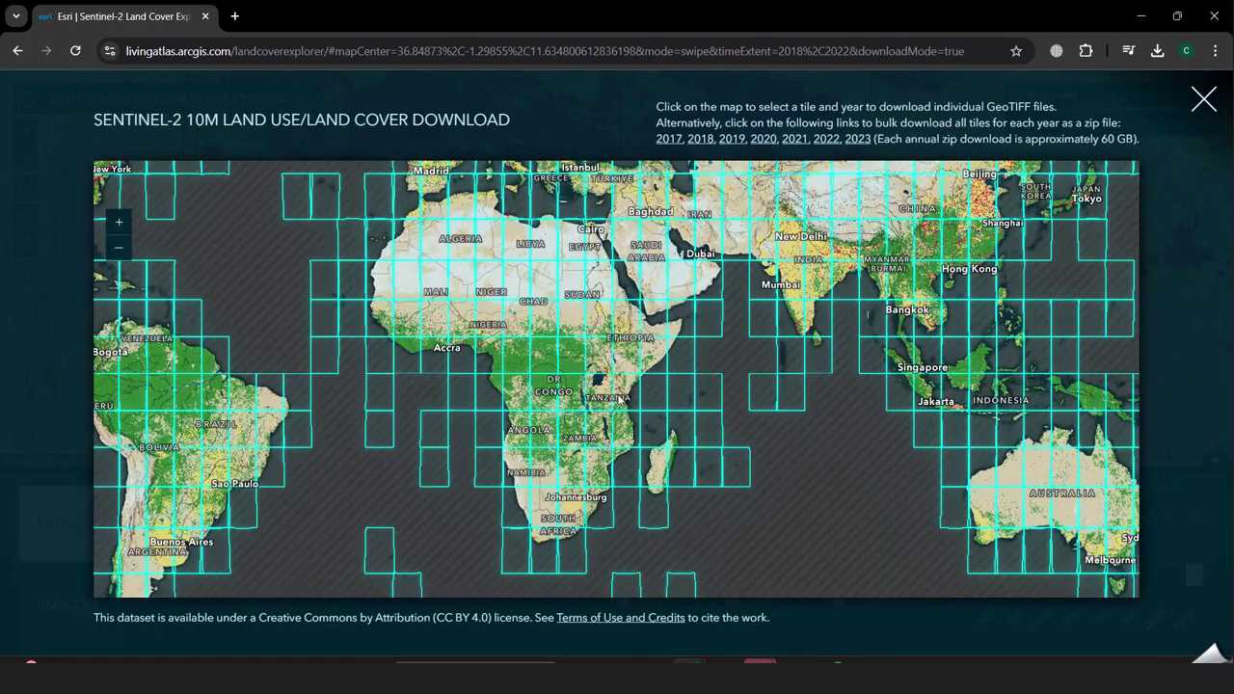
scroll(620, 385, "up", 3)
scroll(637, 391, "up", 3)
scroll(645, 408, "down", 2)
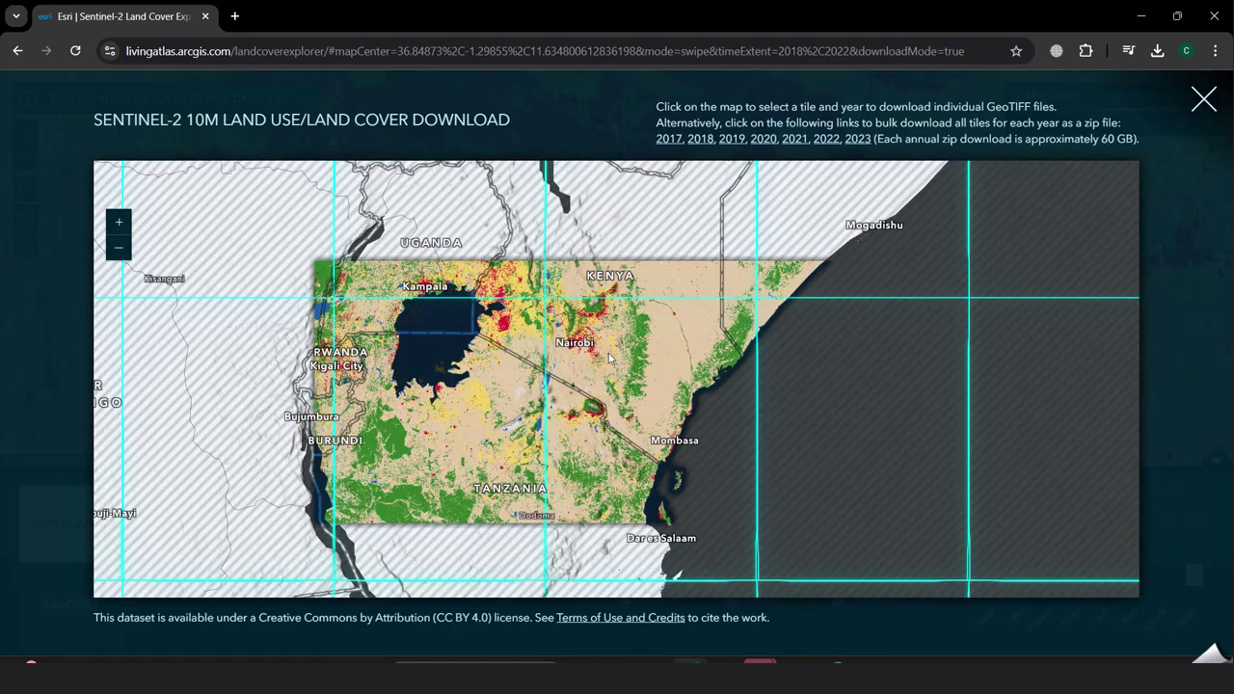
left_click(652, 458)
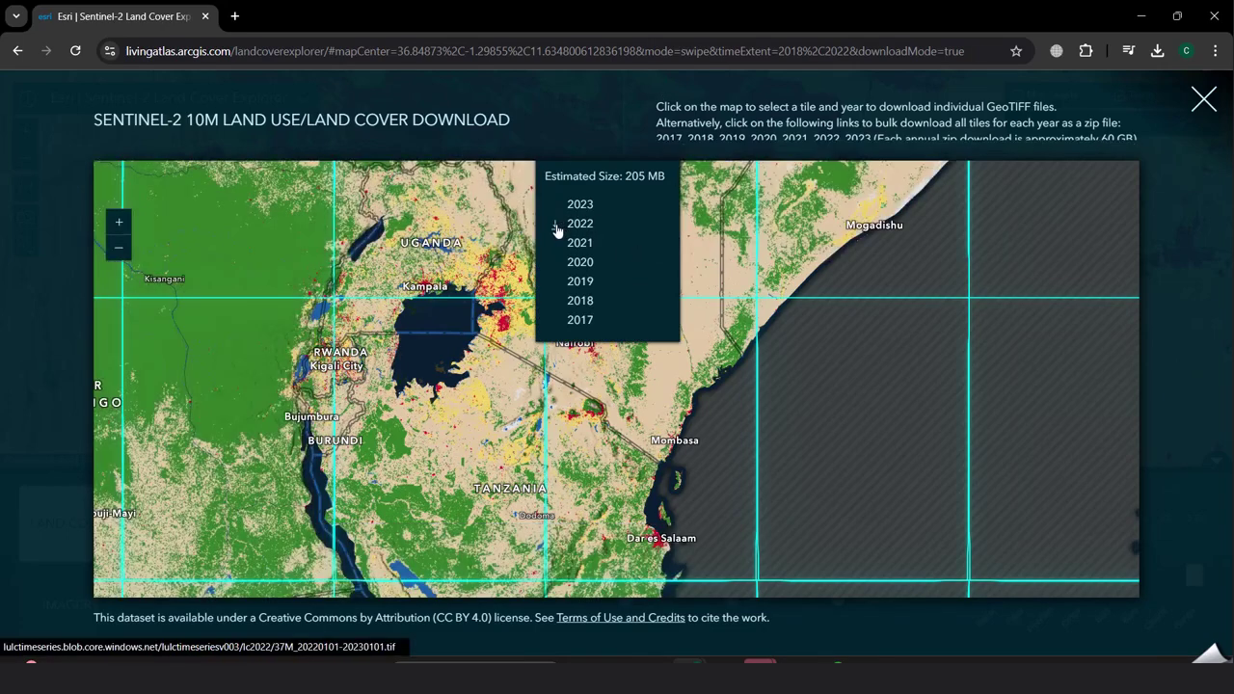
- Download three years' GeoTIFFs for that tile, including 2017, then switch to ArcGIS Pro
left_click(558, 225)
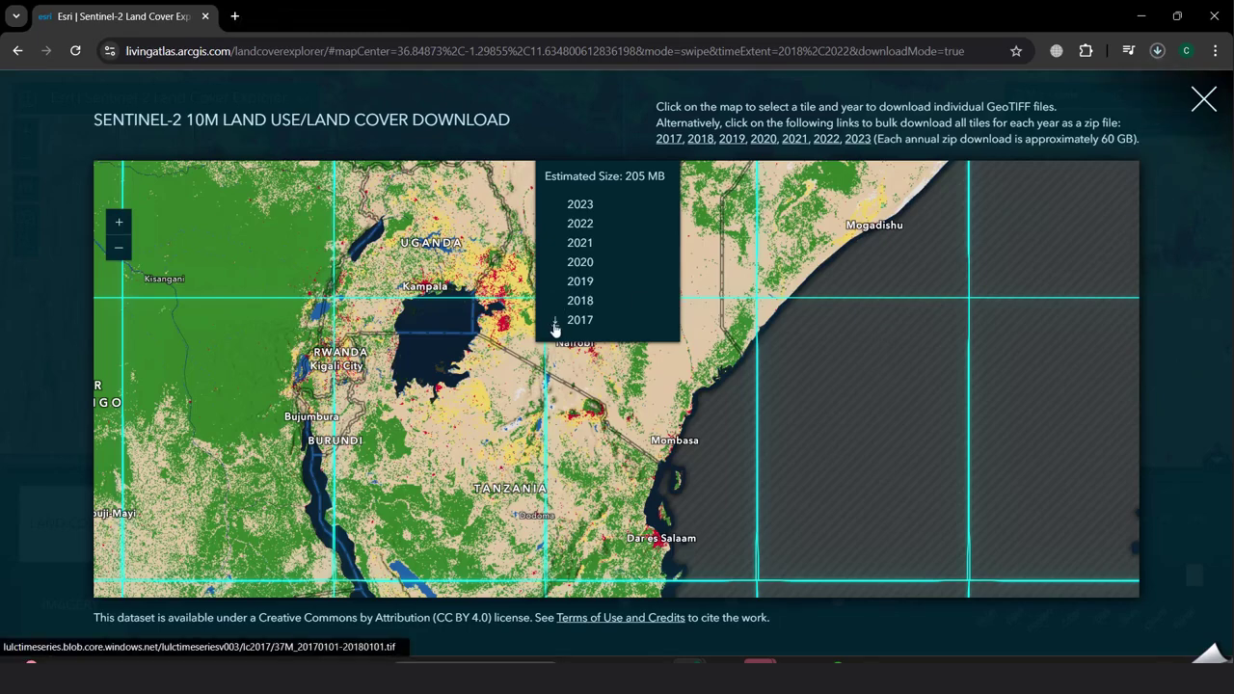
left_click(556, 327)
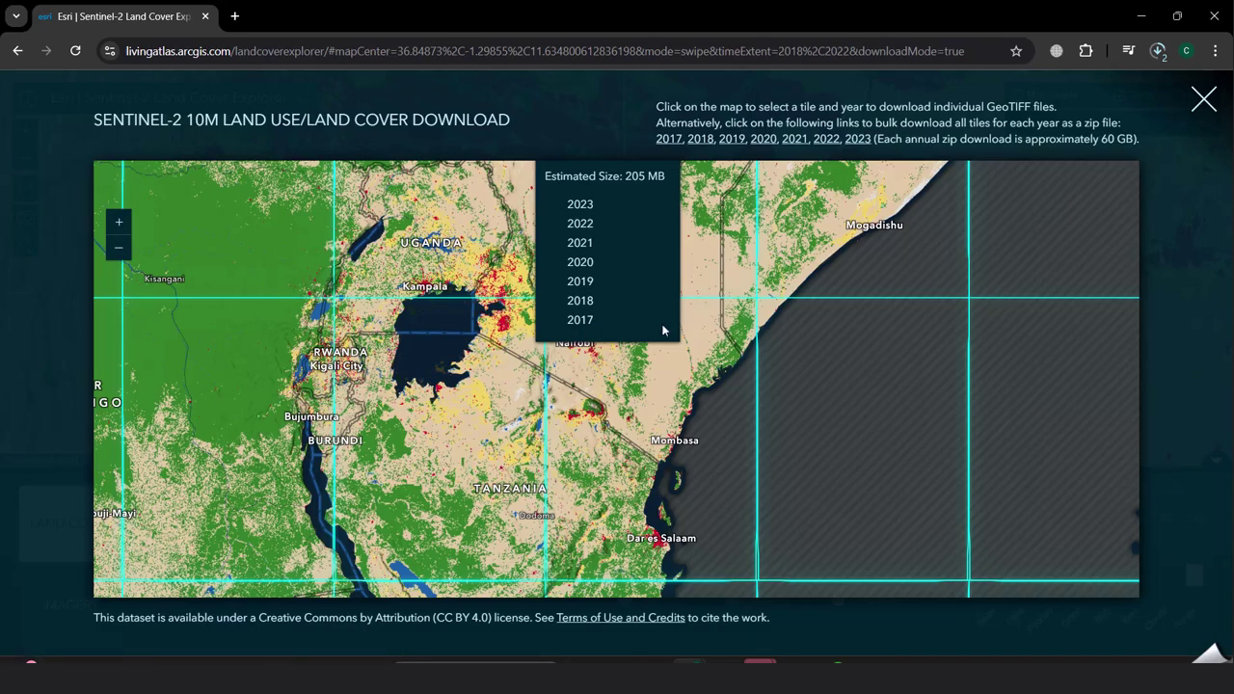
left_click(556, 227)
left_click(1203, 100)
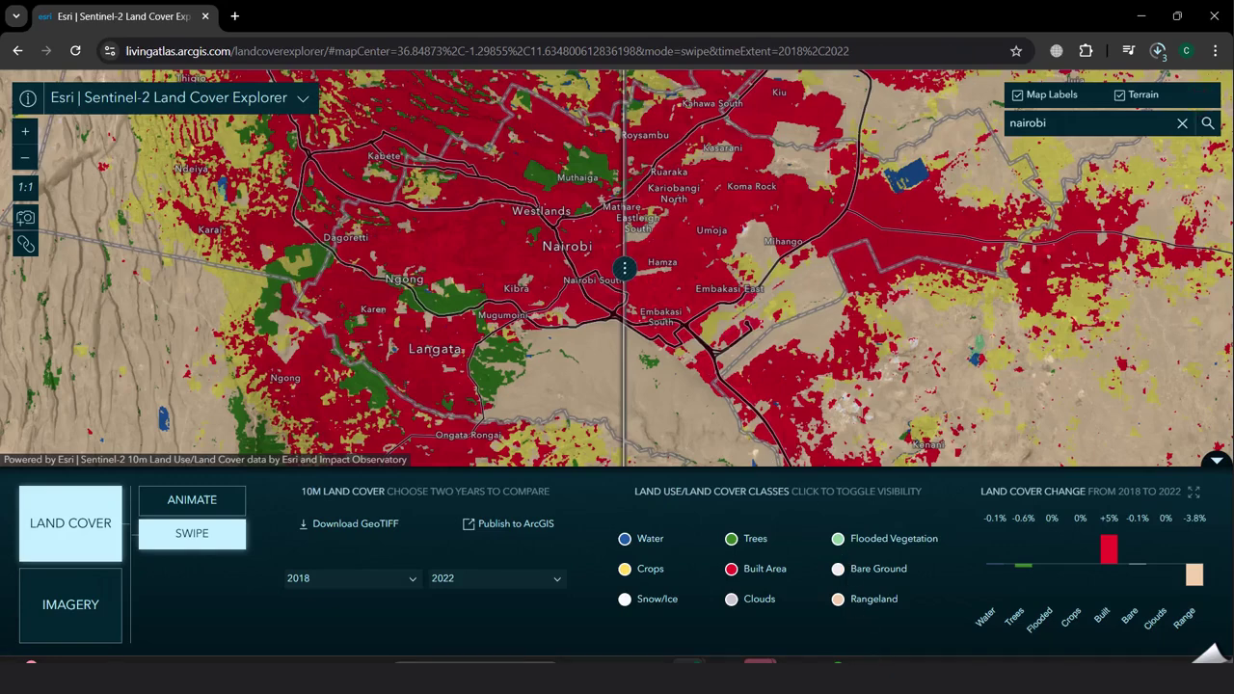
key("alt+Tab")
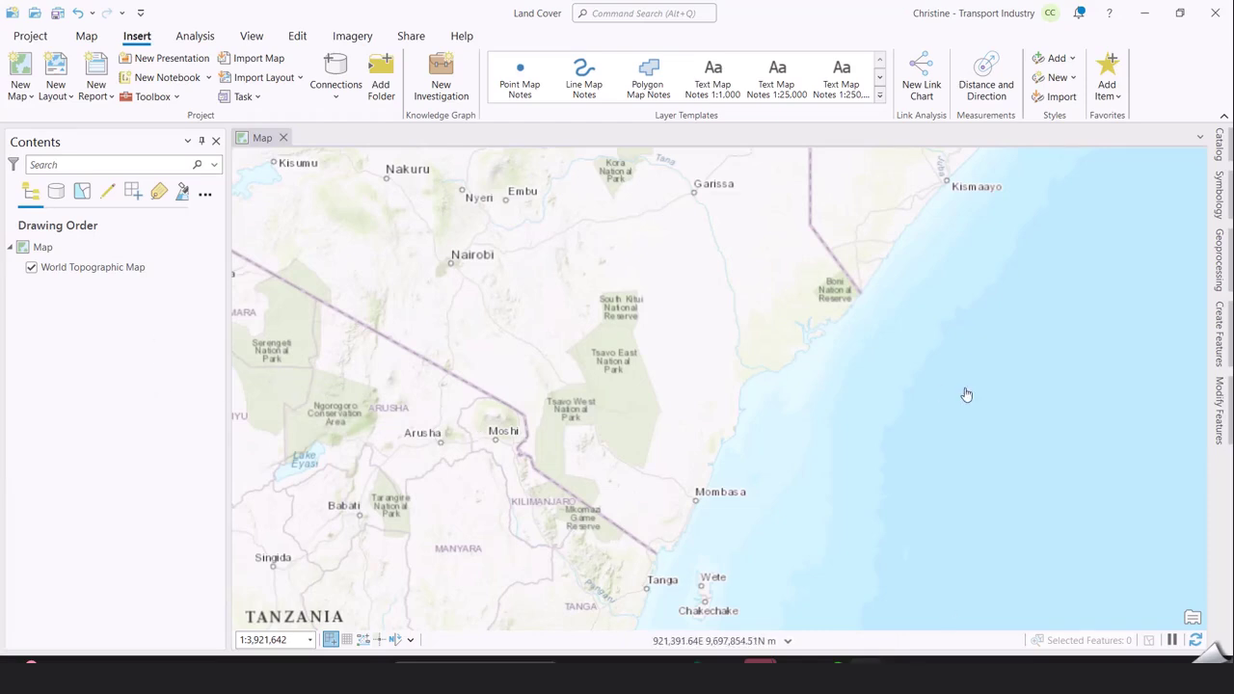
- Select the 2017, 2021 and 2023 .tif rasters in Catalog and add them to the current map
left_click(1220, 147)
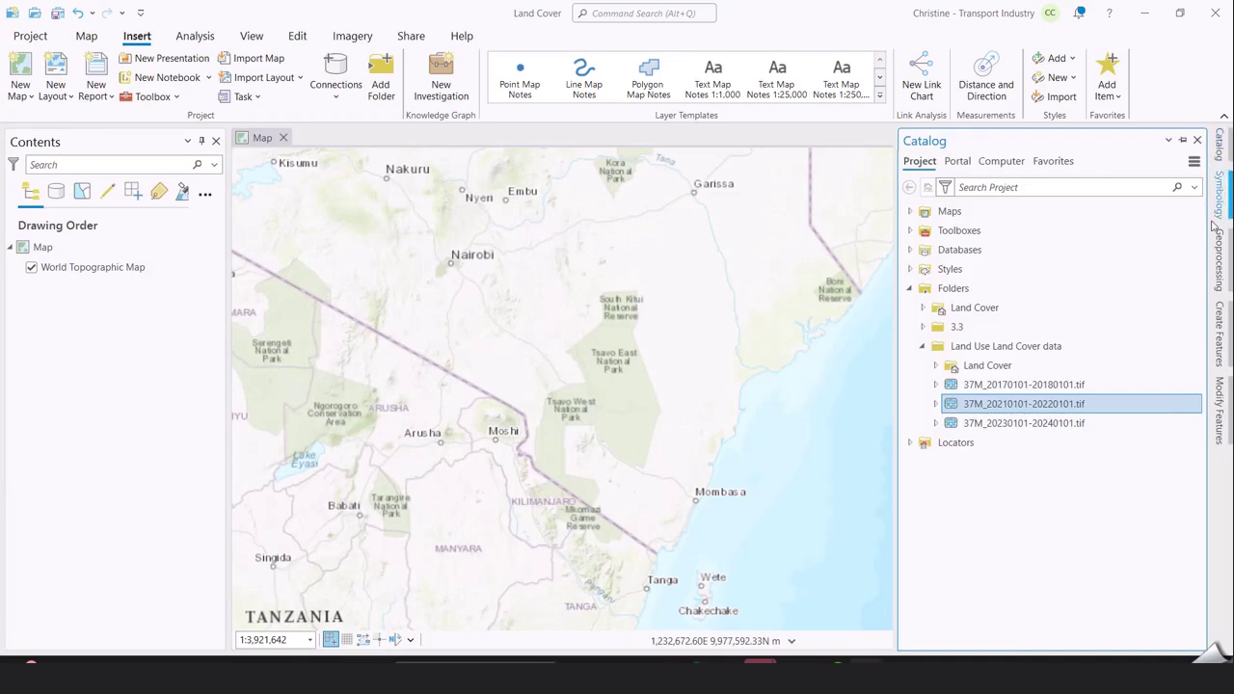
left_click(978, 385, "ctrl")
mouse_move(1022, 403)
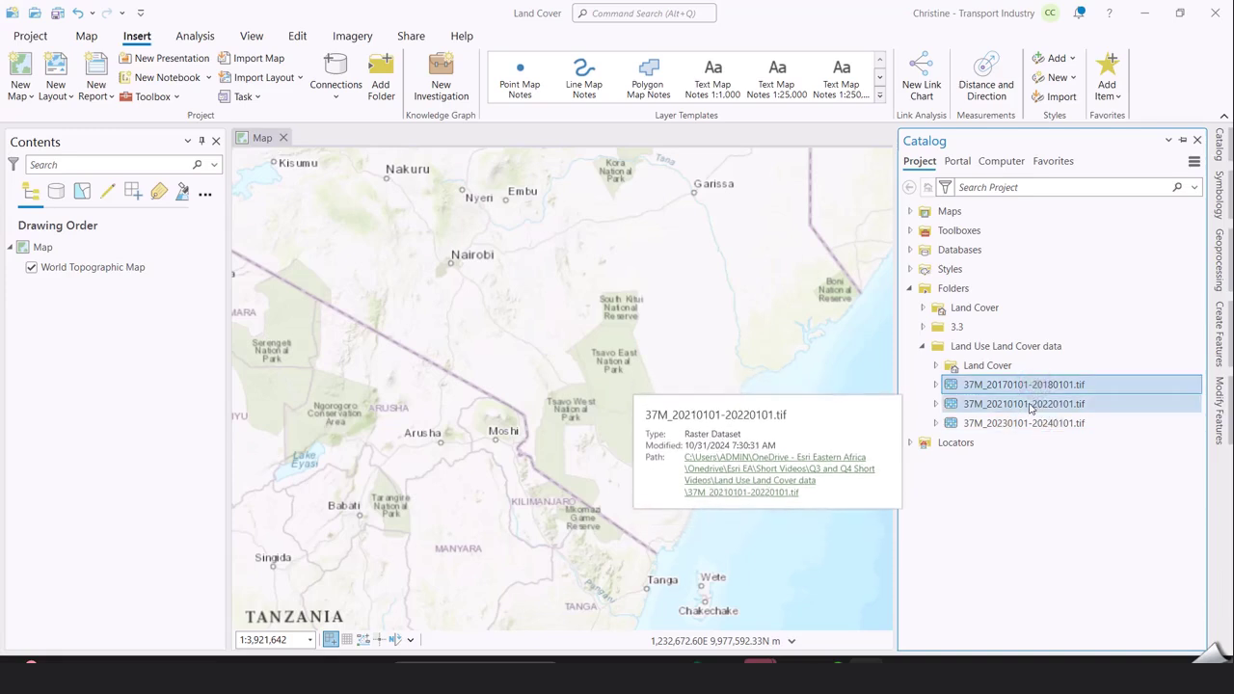
left_click(1028, 422, "shift")
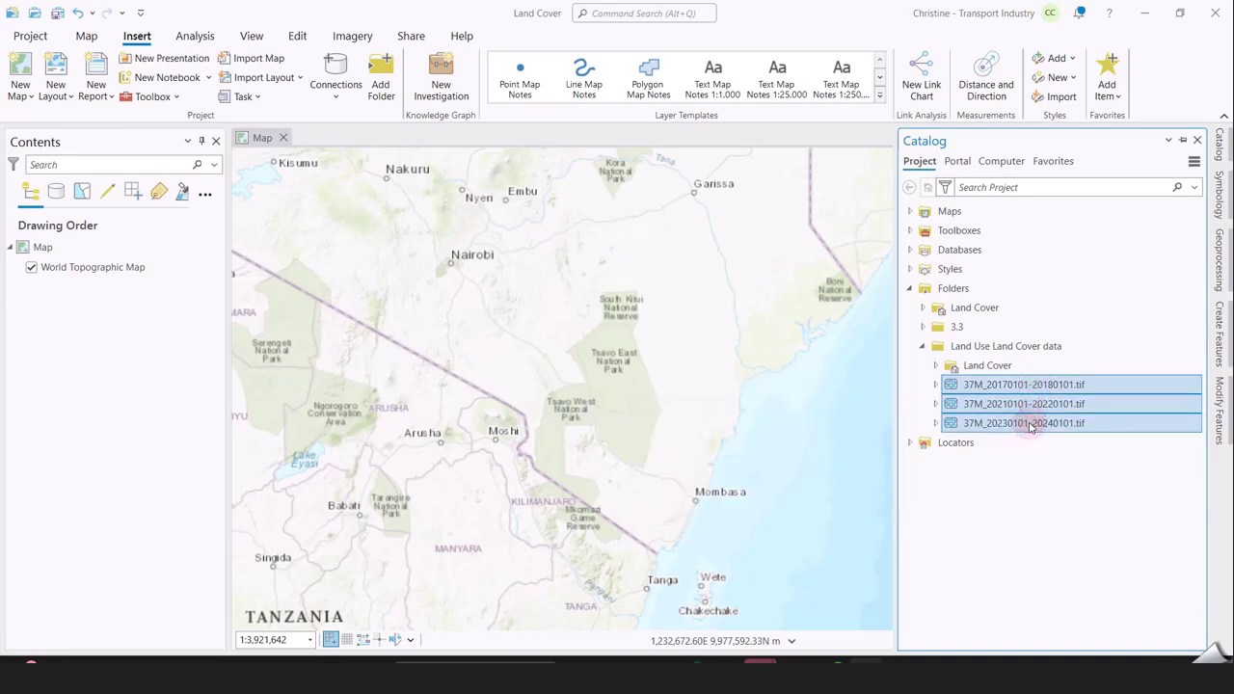
right_click(1028, 409)
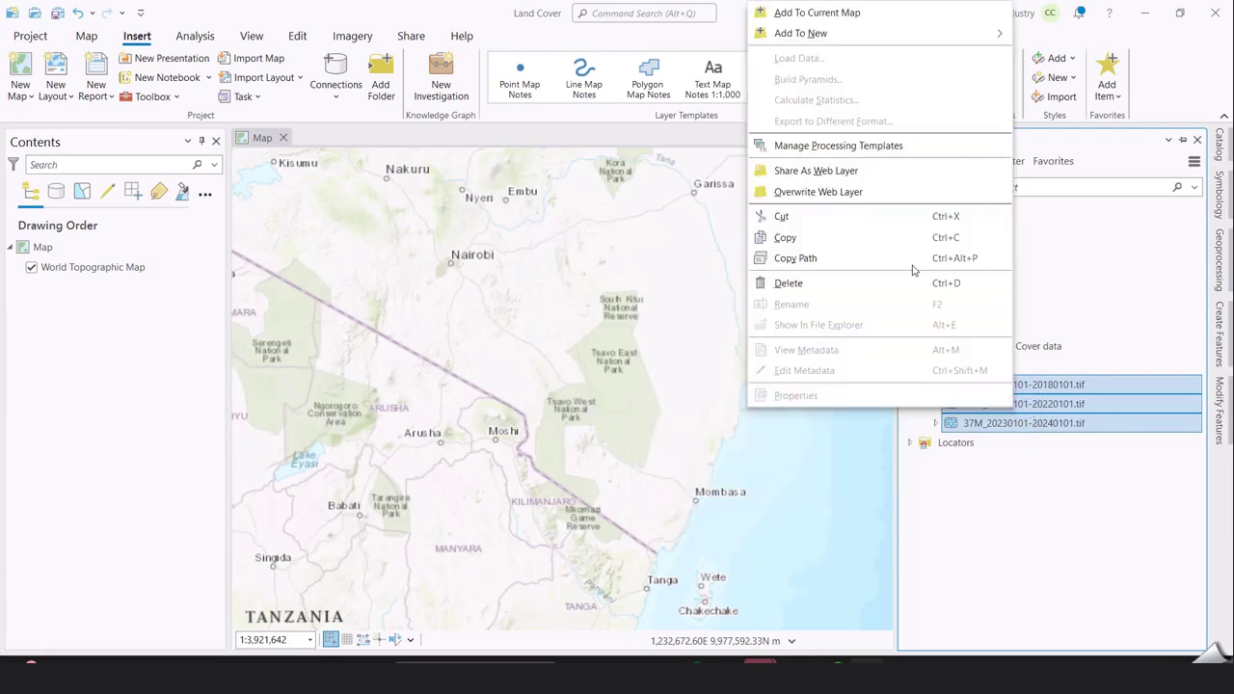
left_click(840, 17)
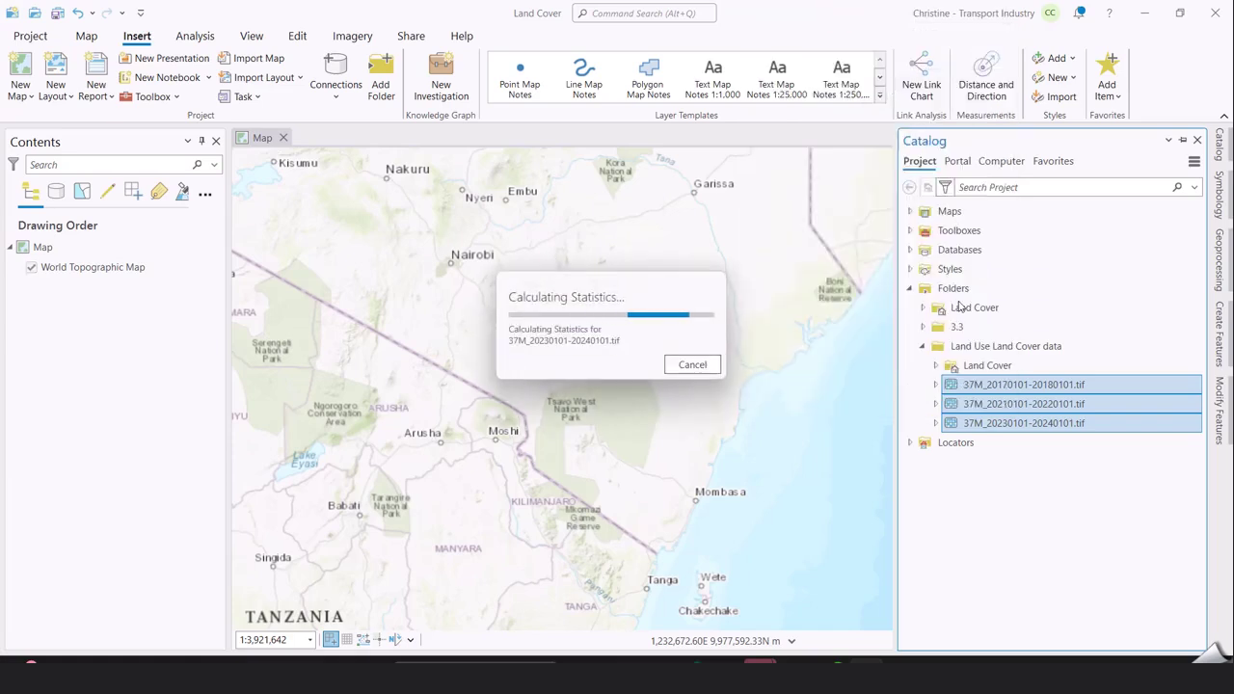